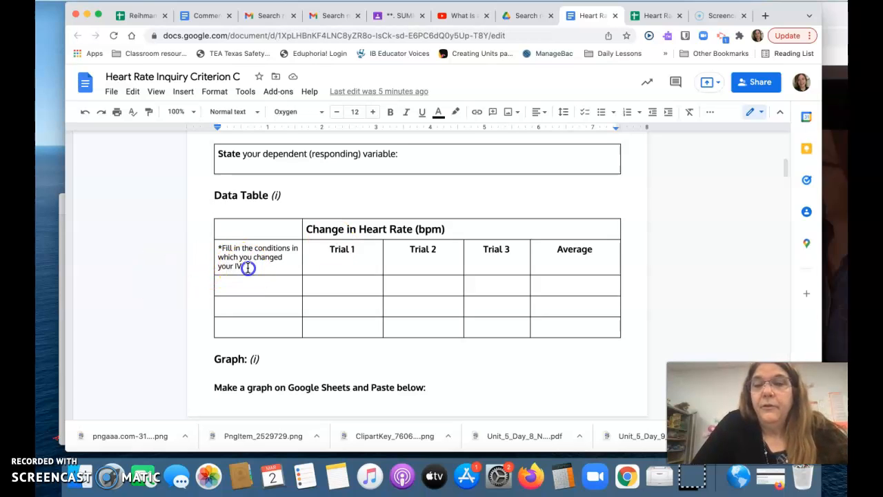
# Review the data table's first column, from the IV conditions instruction through the three empty rows below it.
pyautogui.moveTo(246, 266); pyautogui.dragTo(217, 248)
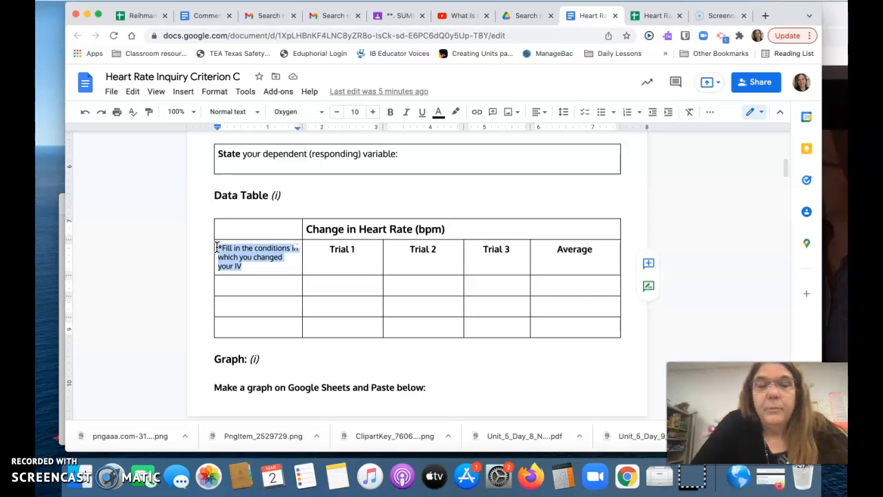
pyautogui.click(238, 286)
pyautogui.click(236, 308)
pyautogui.click(232, 329)
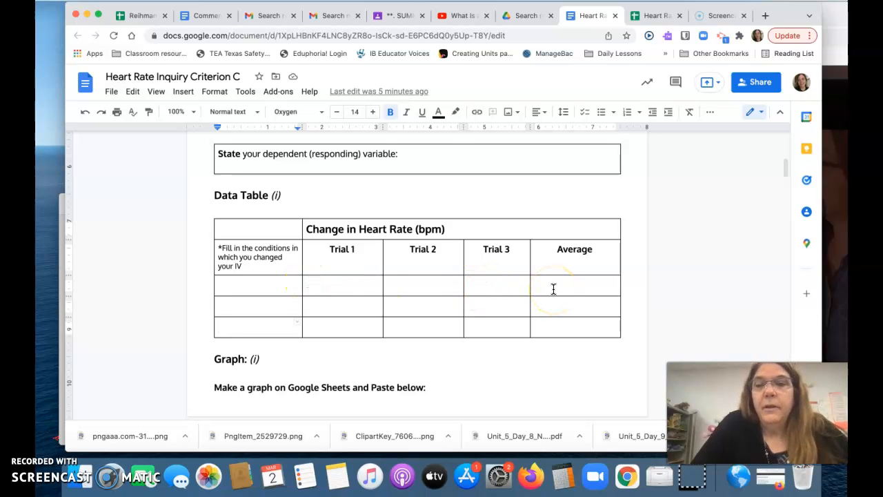
# Switch to the Heart Rate Lab Data spreadsheet and review the IV description column in A1:A4.
pyautogui.click(652, 15)
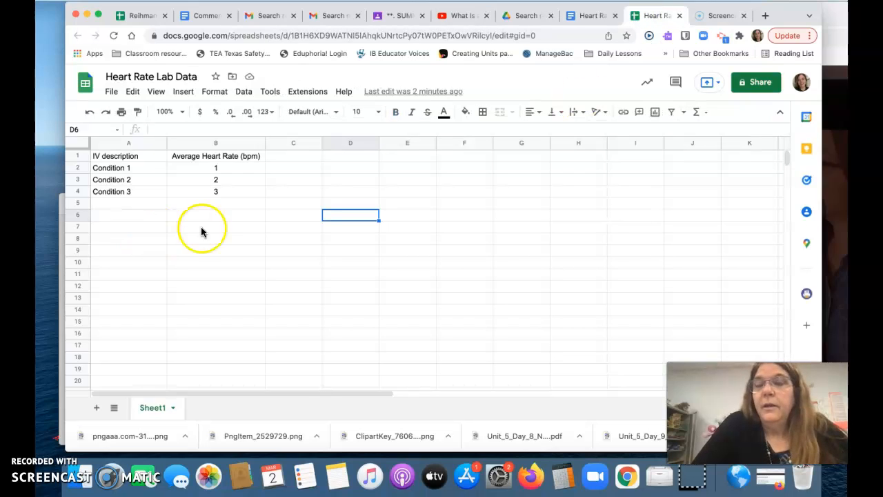
pyautogui.click(118, 158)
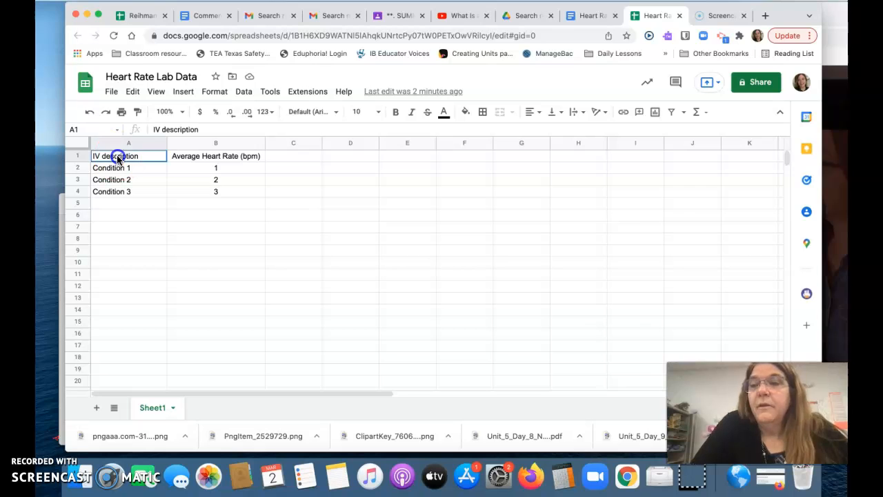
pyautogui.moveTo(118, 158); pyautogui.dragTo(115, 198)
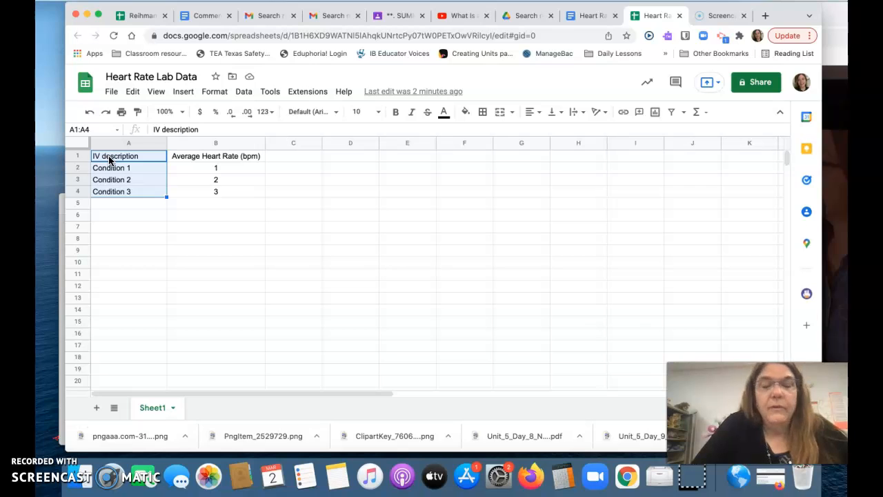
pyautogui.click(118, 252)
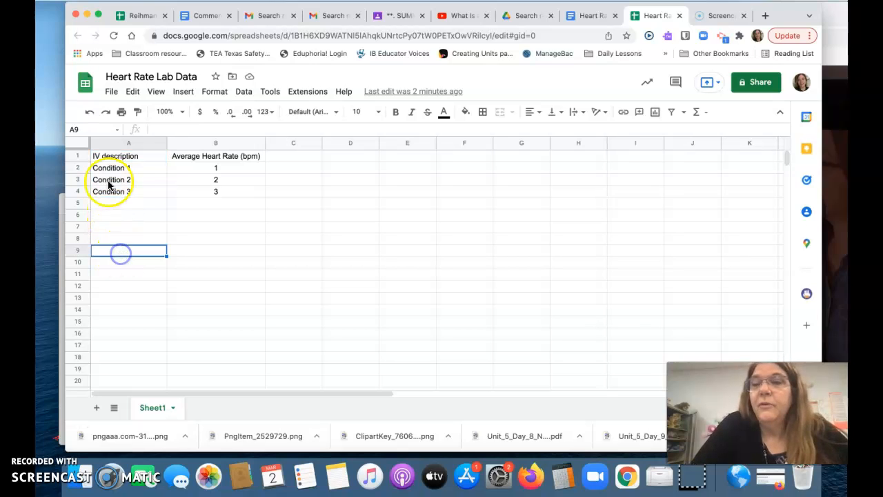
# Replace the heading in A1 with "Temperature of Foot Bath (°C)" and widen column A to fit it.
pyautogui.click(114, 158)
pyautogui.doubleClick(113, 156)
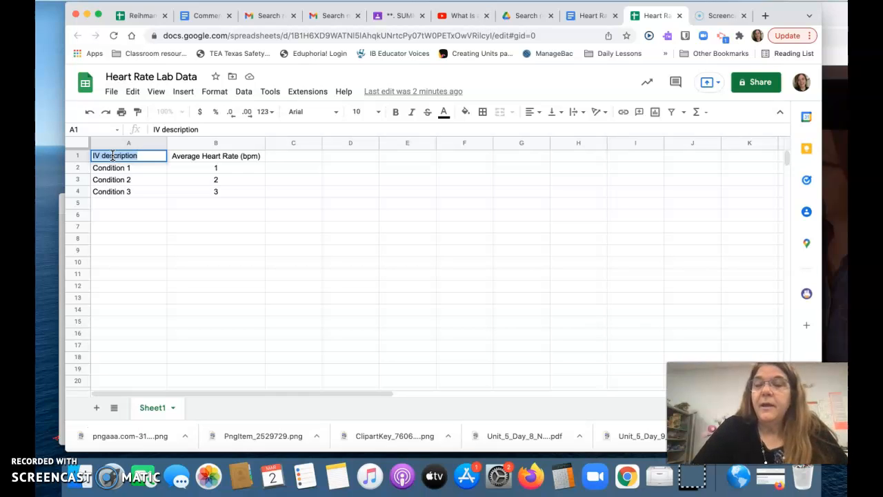
pyautogui.write('Tempera')
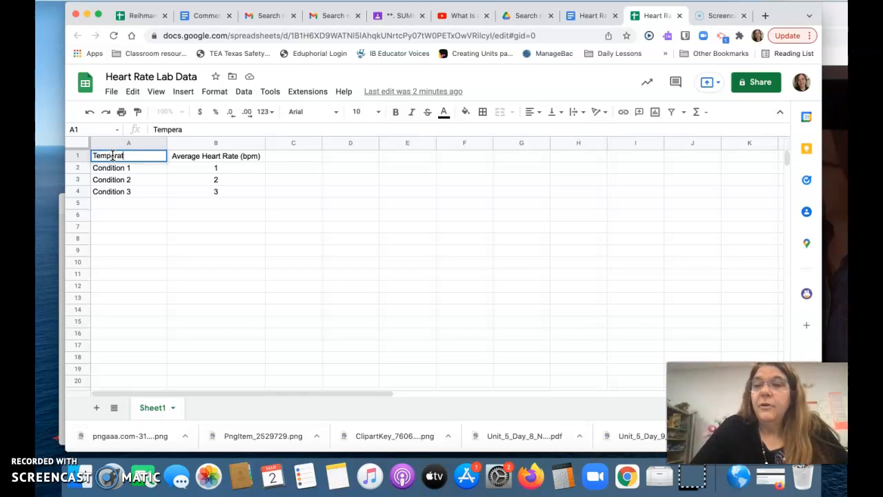
pyautogui.write('ture of Foot Bath (')
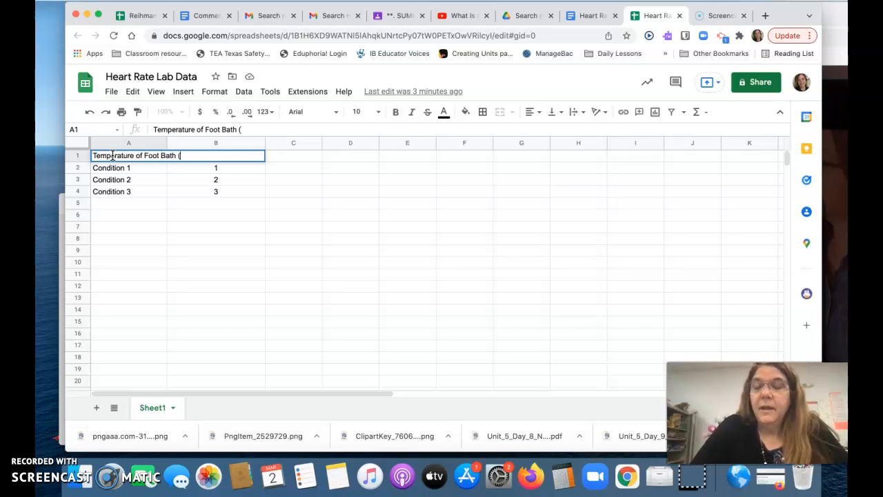
pyautogui.write('°C)t')
pyautogui.press('Return')
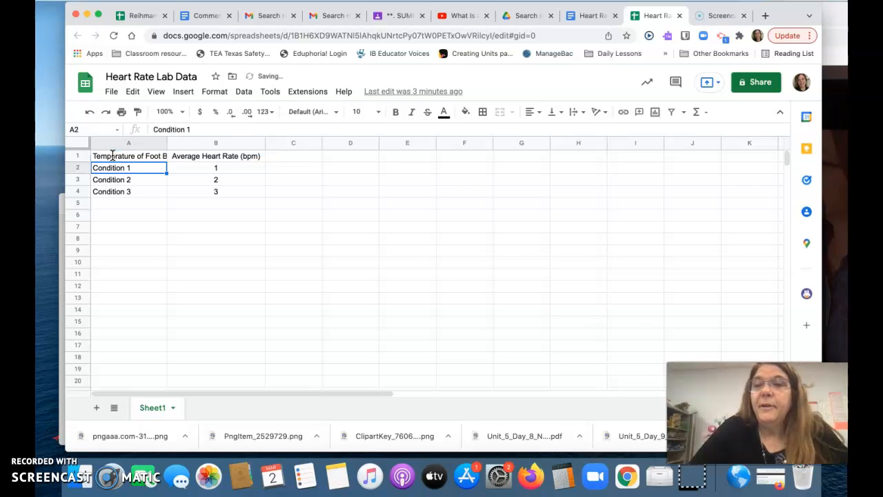
pyautogui.moveTo(168, 142); pyautogui.dragTo(206, 142)
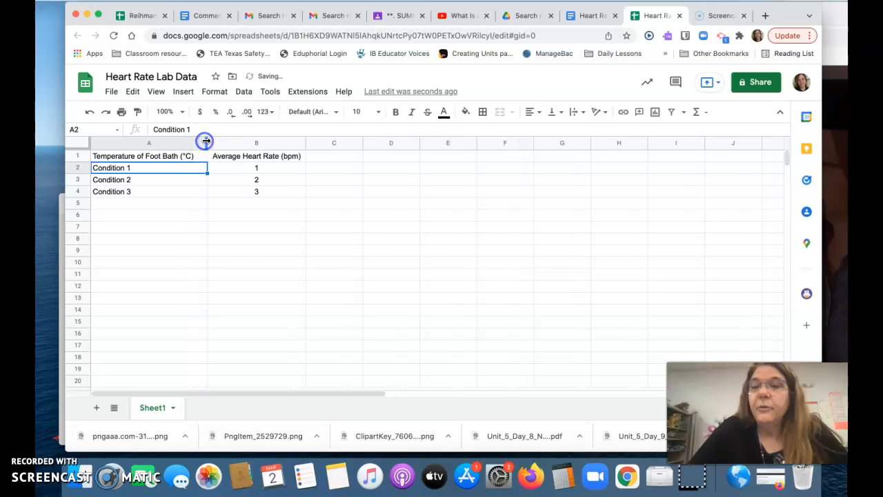
# Replace the three condition names in A2:A4 with the temperatures 1, 22 and 35.
pyautogui.tripleClick(114, 168)
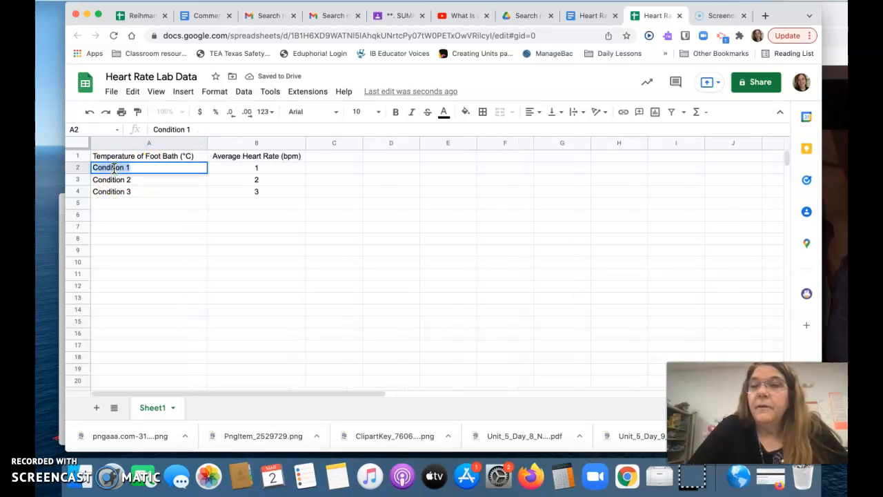
pyautogui.write('1')
pyautogui.click(114, 181)
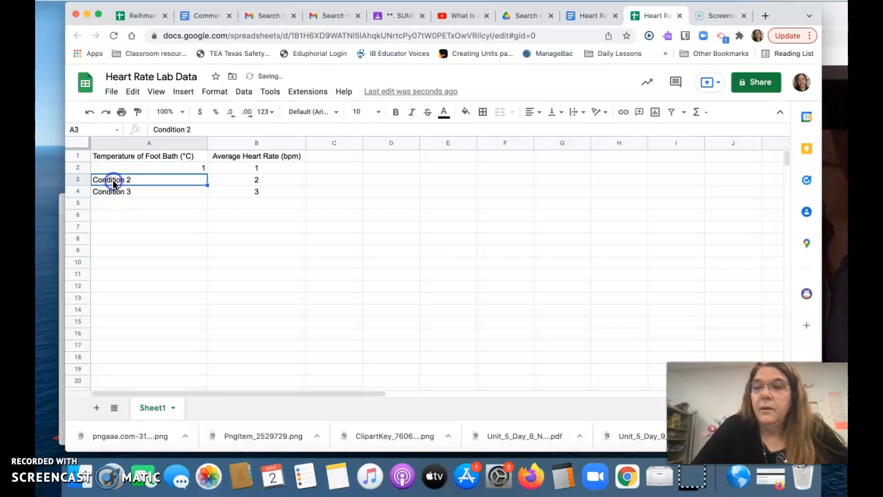
pyautogui.write('22')
pyautogui.click(109, 193)
pyautogui.write('35')
pyautogui.press('Return')
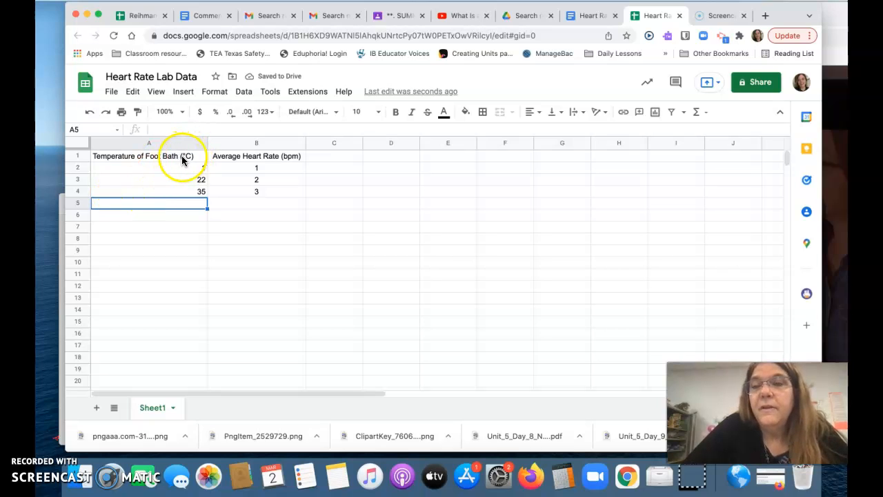
# Review the temperature heading in A1 and the average heart rate entries in B2:B4.
pyautogui.click(193, 158)
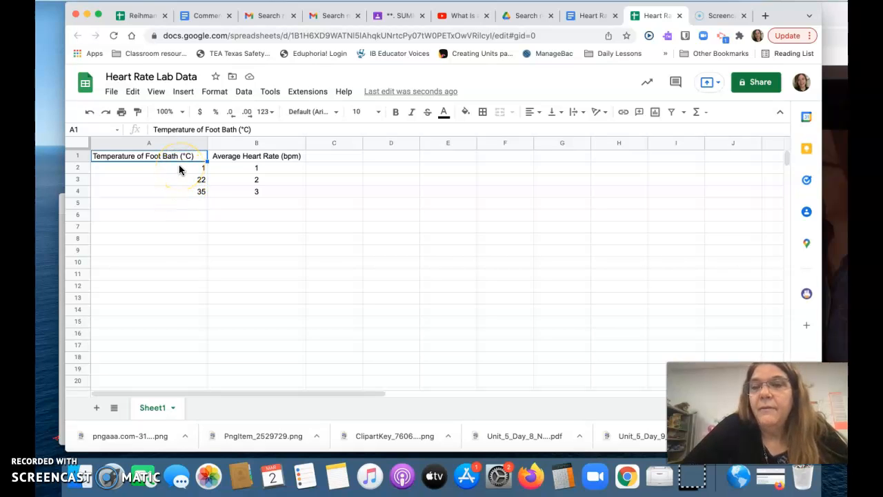
pyautogui.click(269, 169)
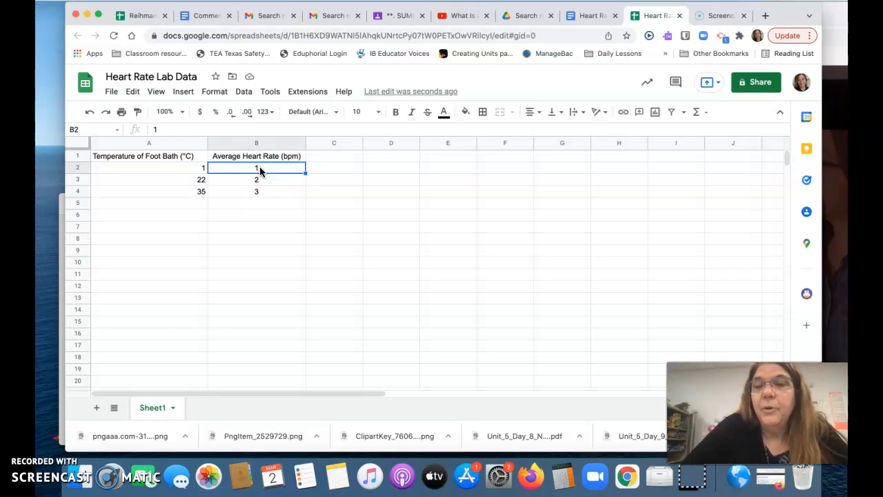
pyautogui.click(260, 179)
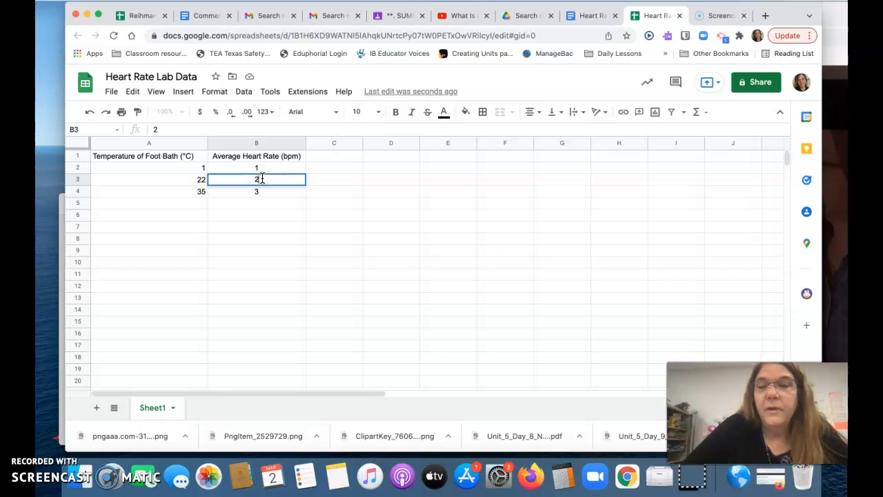
pyautogui.click(267, 193)
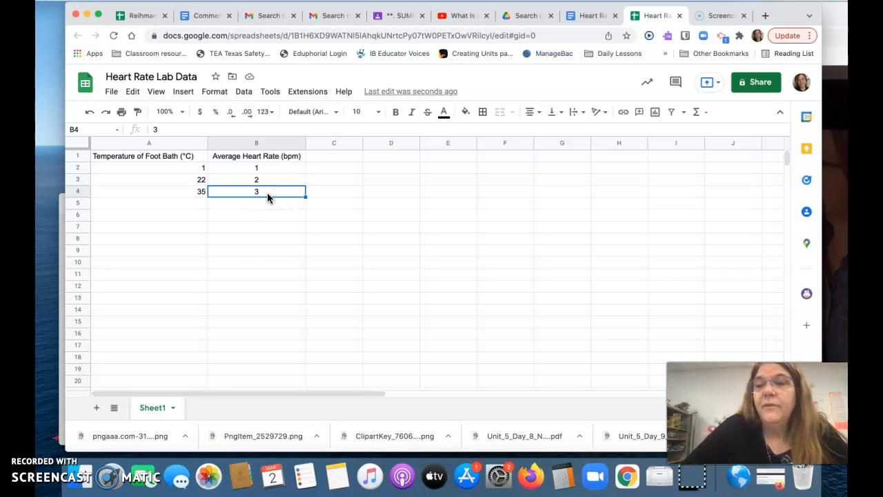
# Insert a chart from A1:B4, change its type to Column chart, and place it below the data.
pyautogui.moveTo(152, 157); pyautogui.dragTo(157, 191)
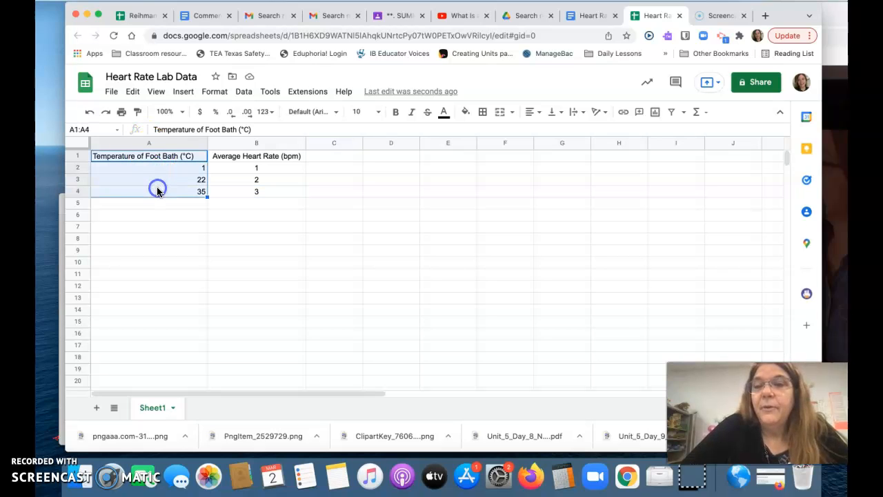
pyautogui.keyDown('shift'); pyautogui.click(253, 194); pyautogui.keyUp('shift')
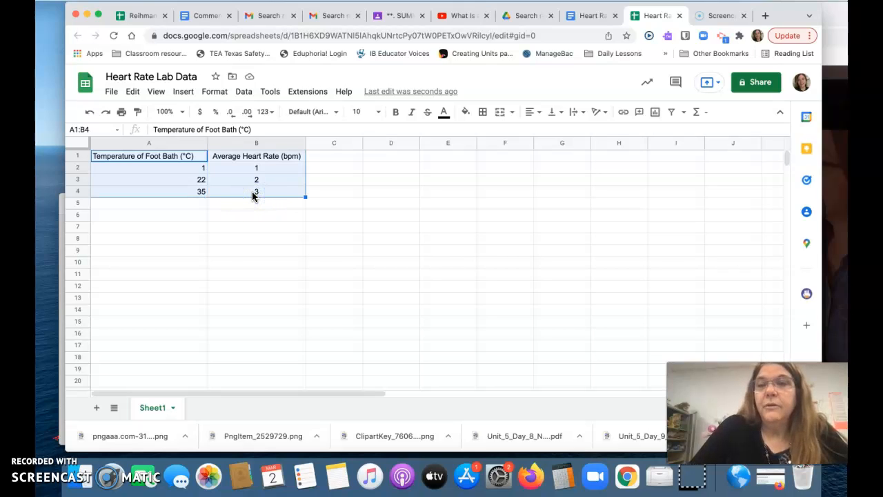
pyautogui.click(183, 93)
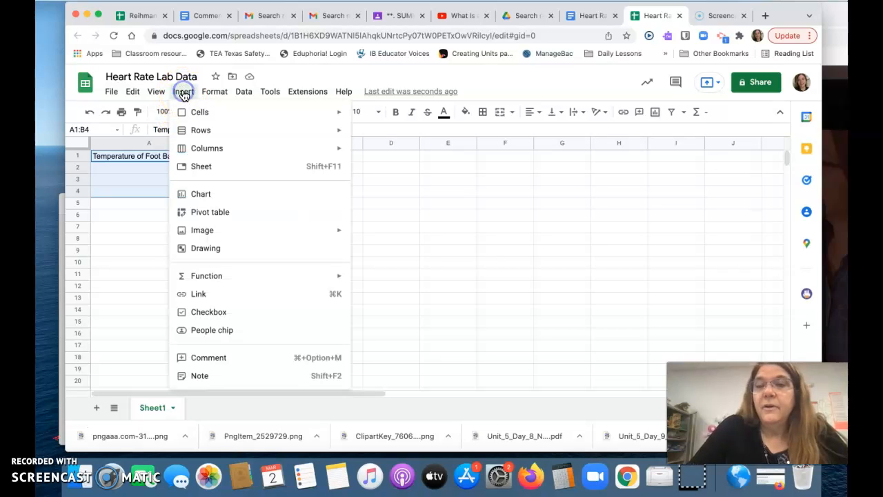
pyautogui.click(211, 195)
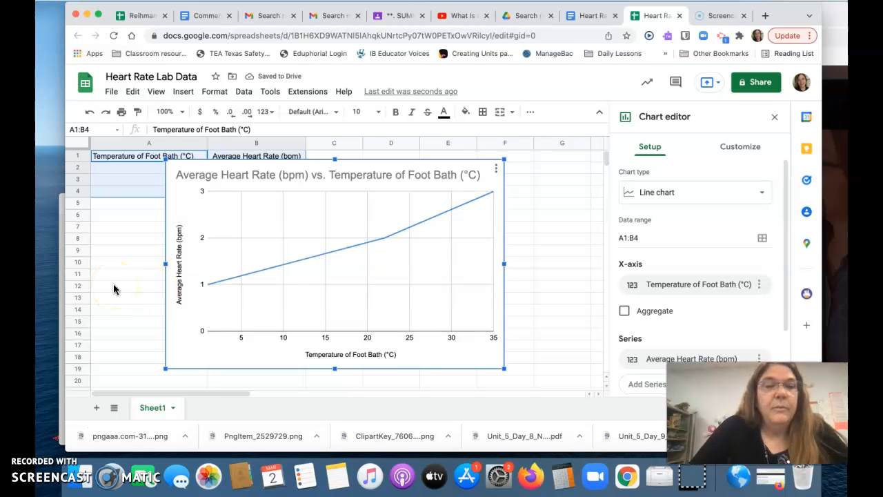
pyautogui.click(648, 195)
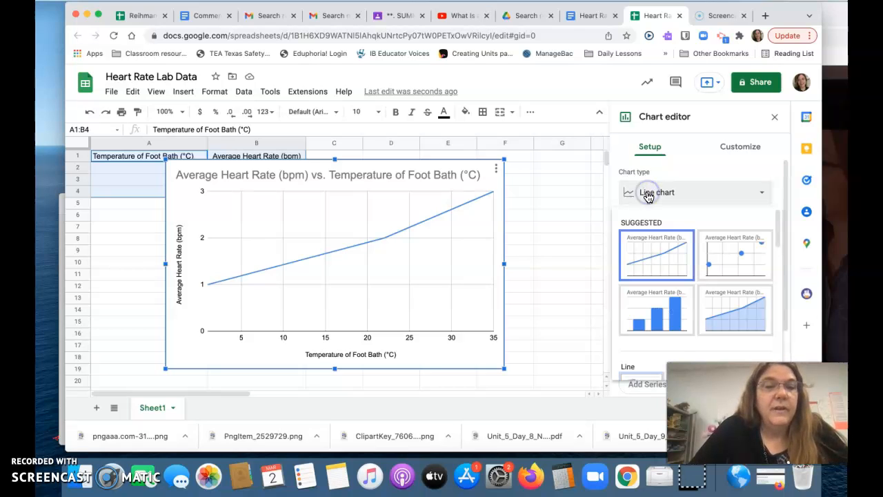
pyautogui.click(649, 305)
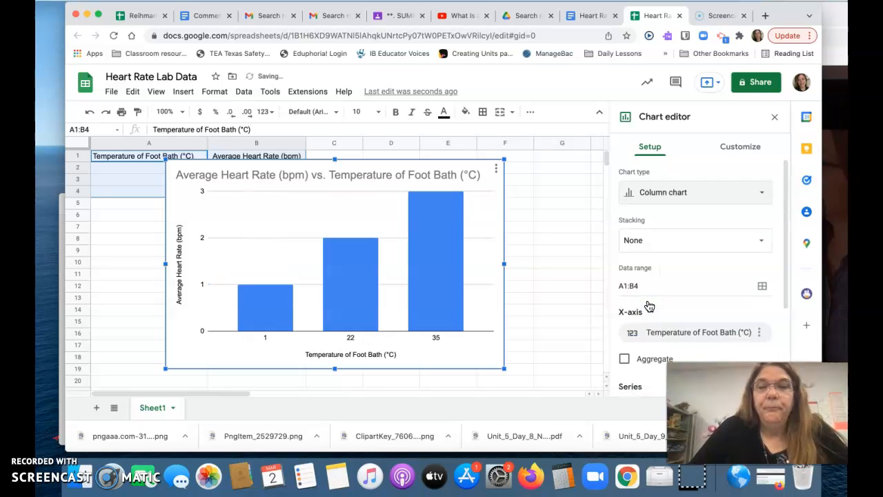
pyautogui.moveTo(262, 275); pyautogui.dragTo(211, 308)
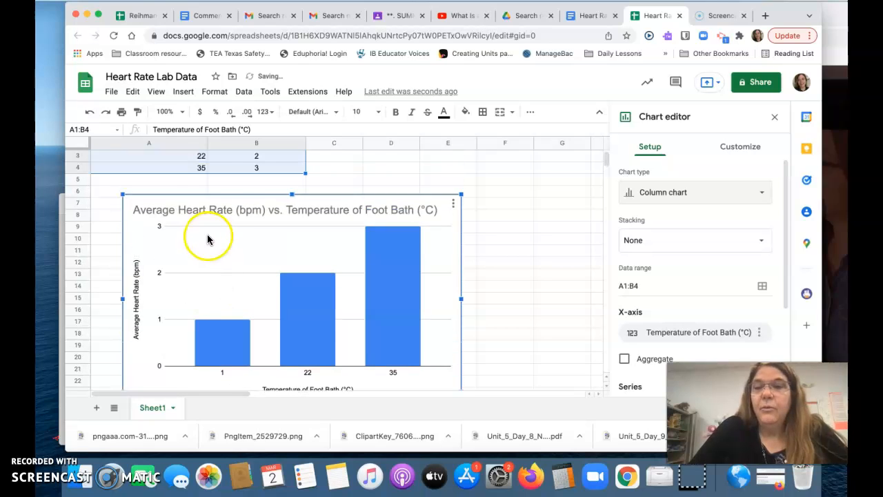
# Check the text settings of the chart title, vertical axis title and horizontal axis title, then leave the chart editor.
pyautogui.click(225, 209)
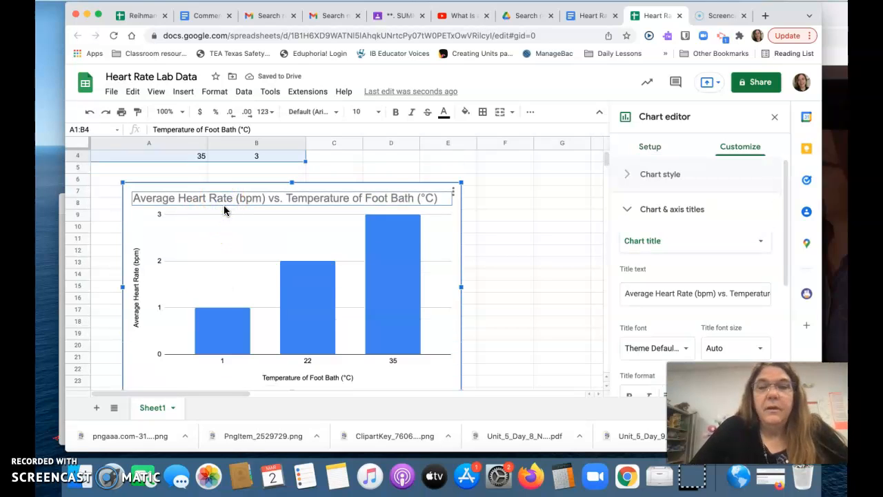
pyautogui.click(639, 293)
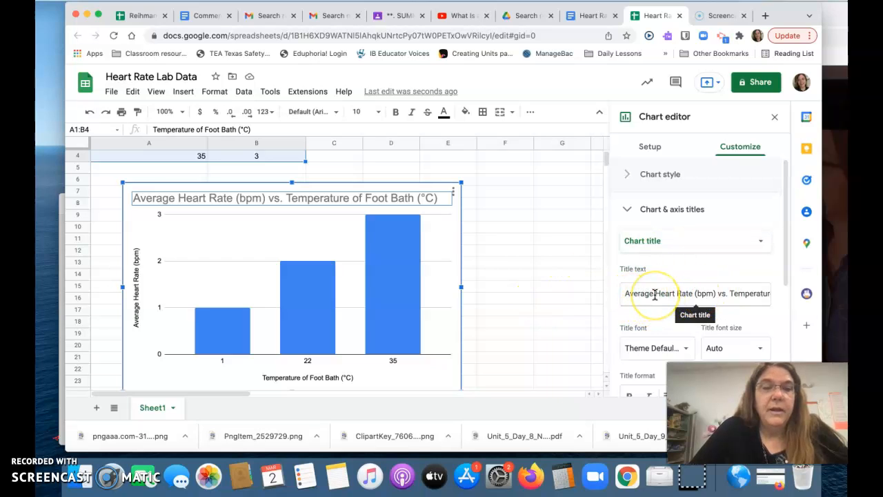
pyautogui.click(136, 301)
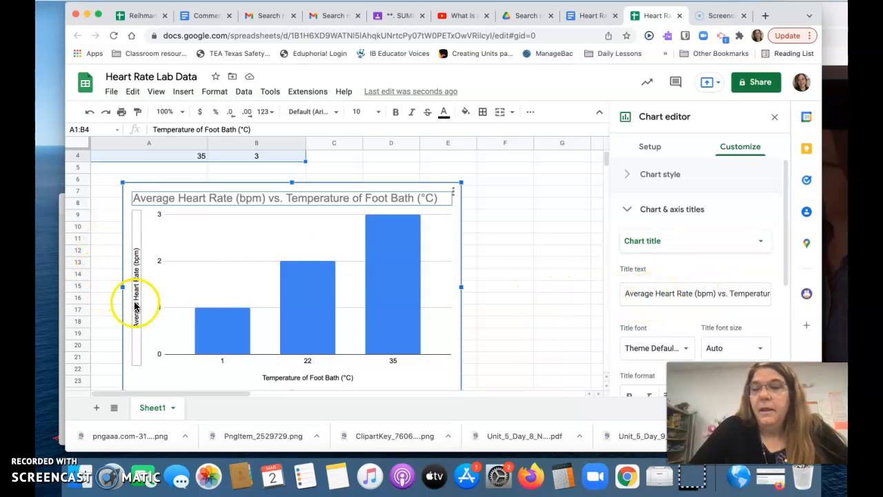
pyautogui.click(136, 306)
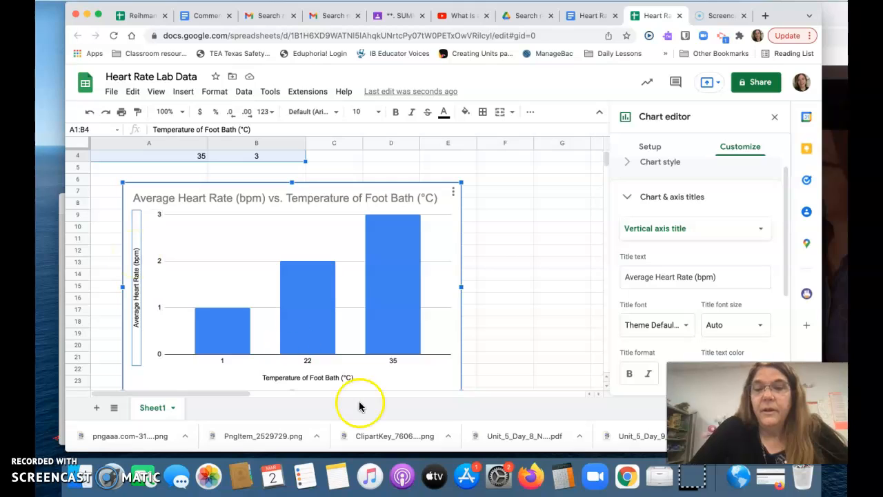
pyautogui.click(303, 379)
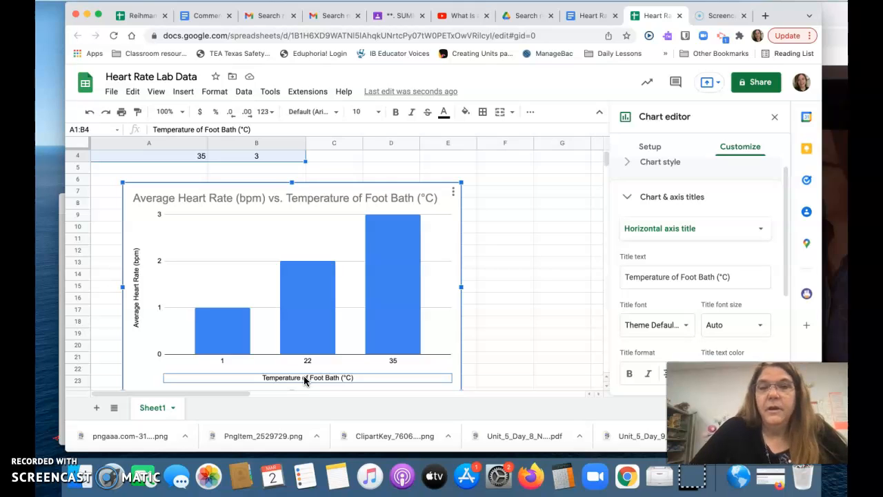
pyautogui.click(516, 254)
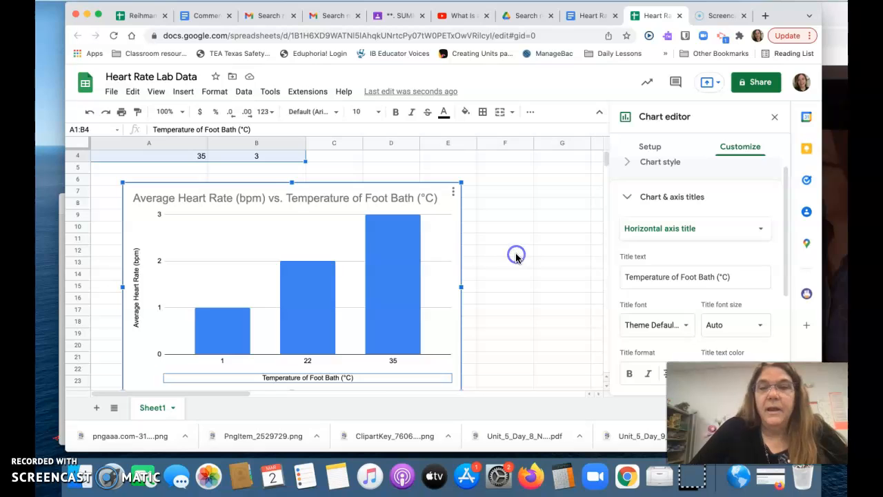
# Copy the finished column chart from the spreadsheet.
pyautogui.click(247, 228)
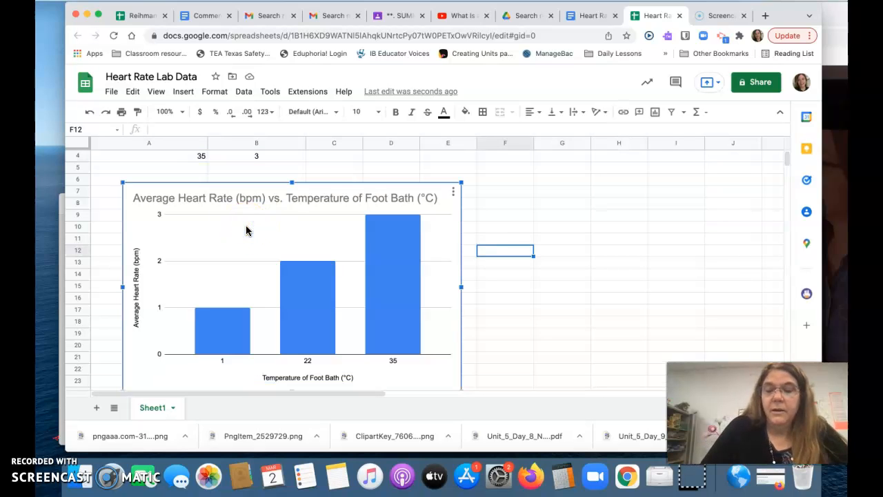
pyautogui.click(133, 92)
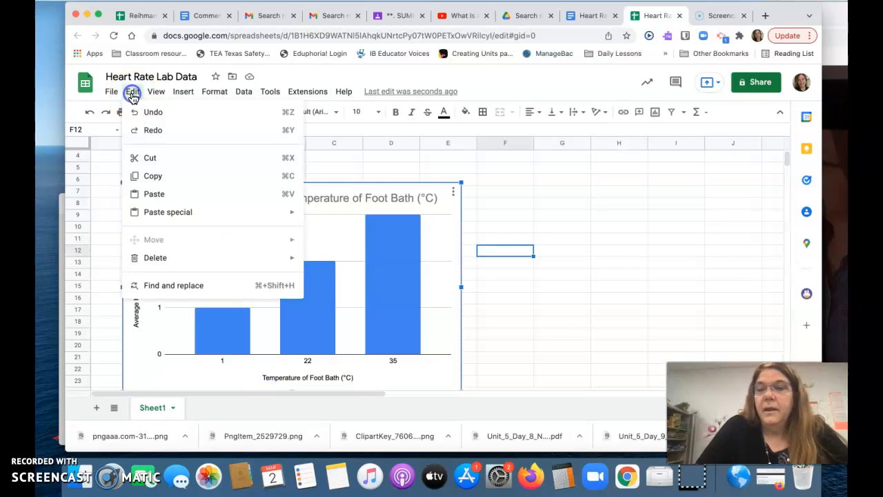
pyautogui.click(160, 176)
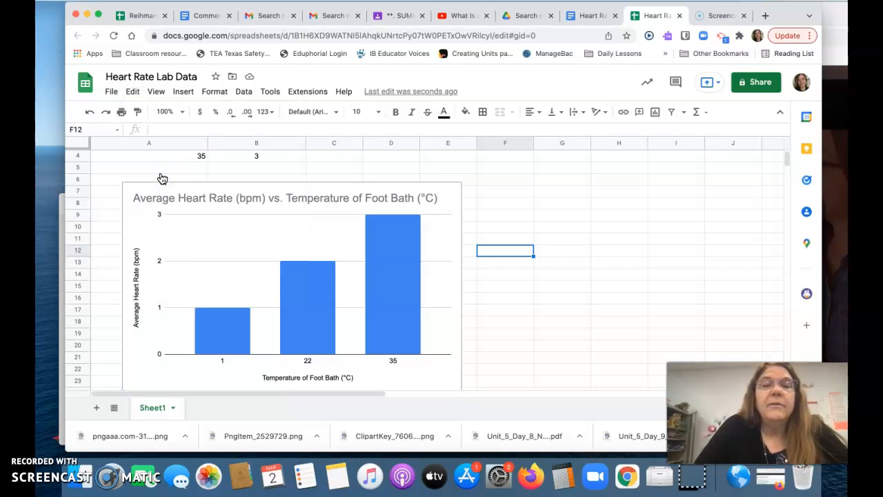
# Paste the chart, linked to the spreadsheet, on the blank line under the Graph heading in the Heart Rate Inquiry Criterion C document.
pyautogui.click(582, 19)
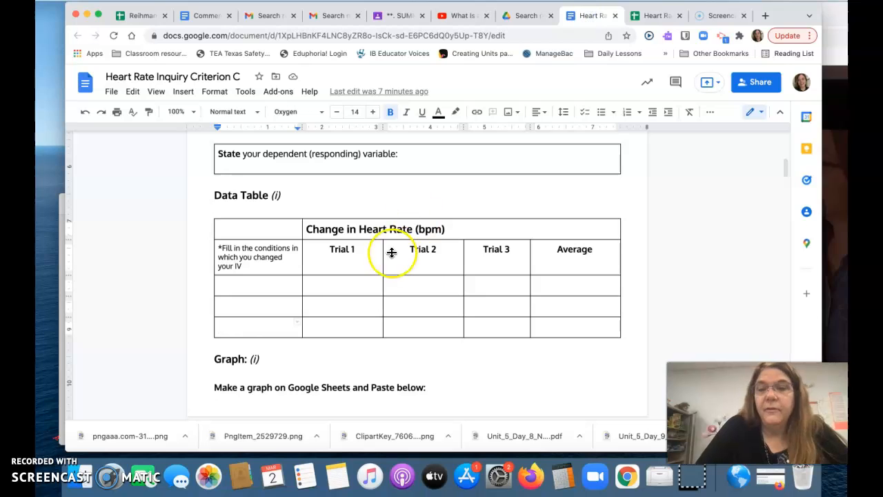
pyautogui.click(232, 374)
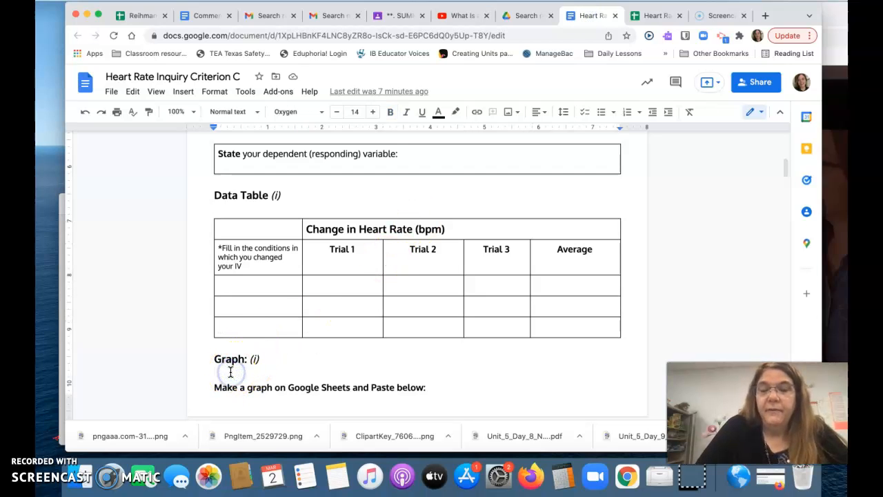
pyautogui.click(133, 91)
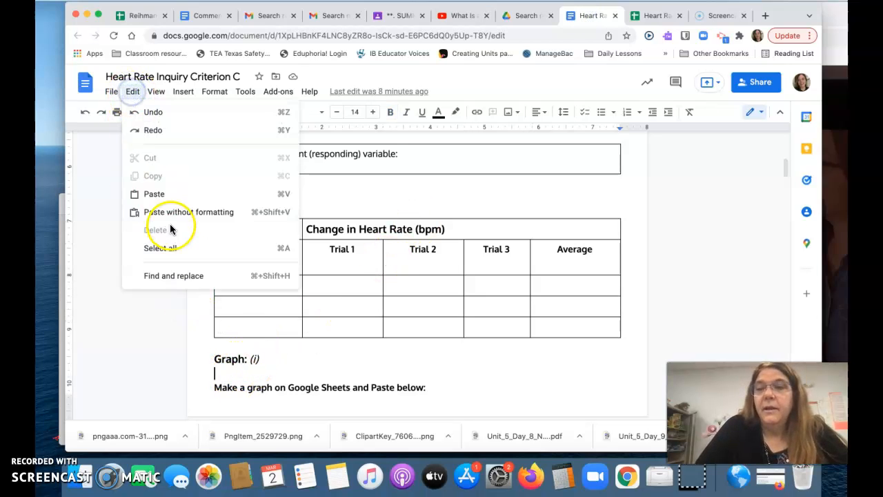
pyautogui.click(168, 197)
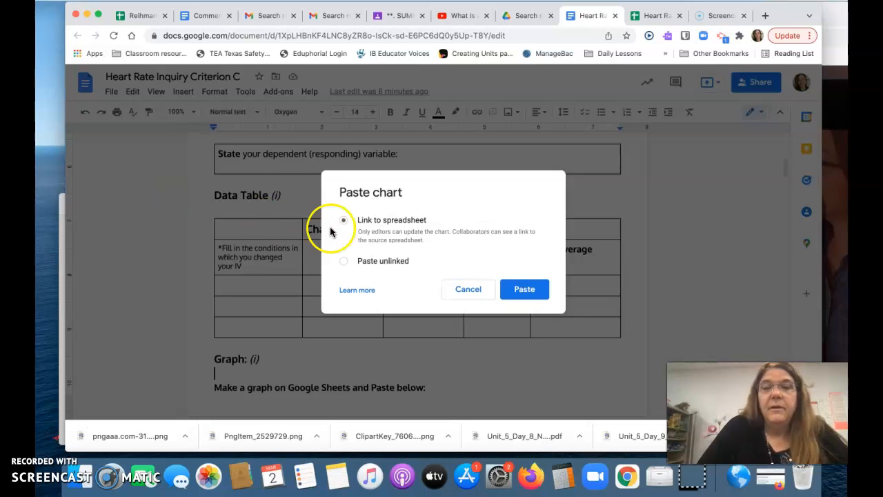
pyautogui.click(522, 289)
pyautogui.scroll(-5, 523, 288)
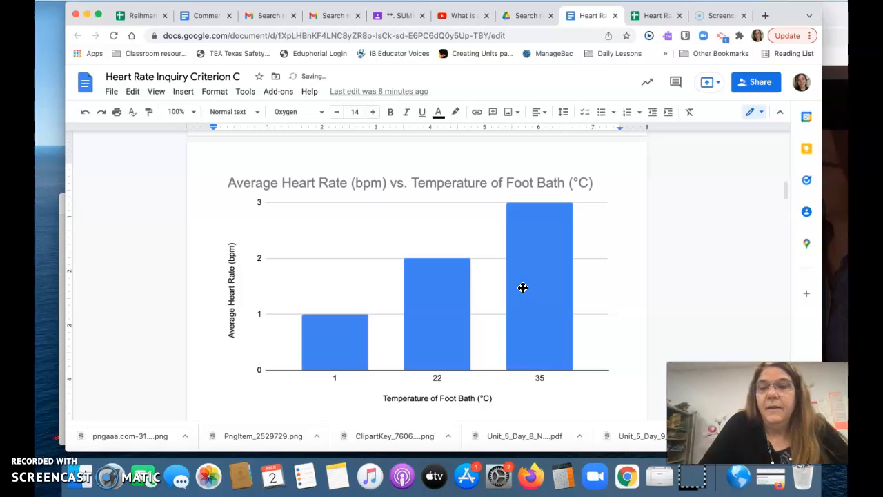
pyautogui.scroll(-1, 523, 288)
pyautogui.click(530, 287)
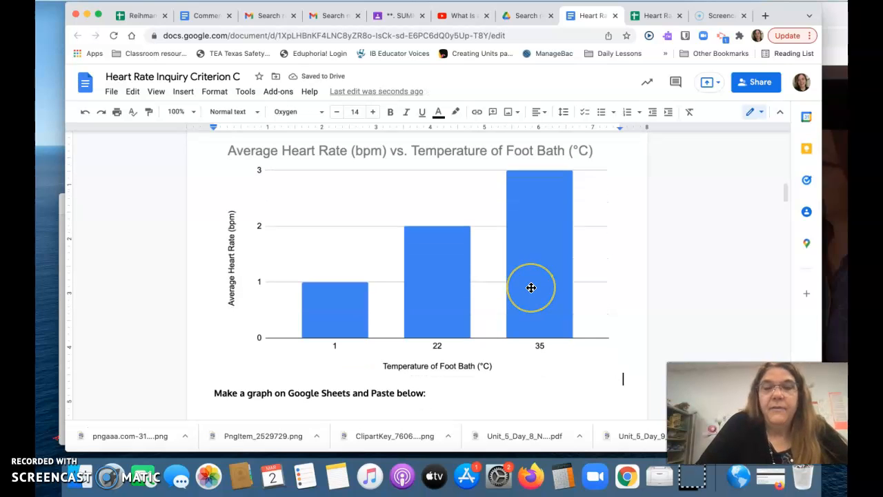